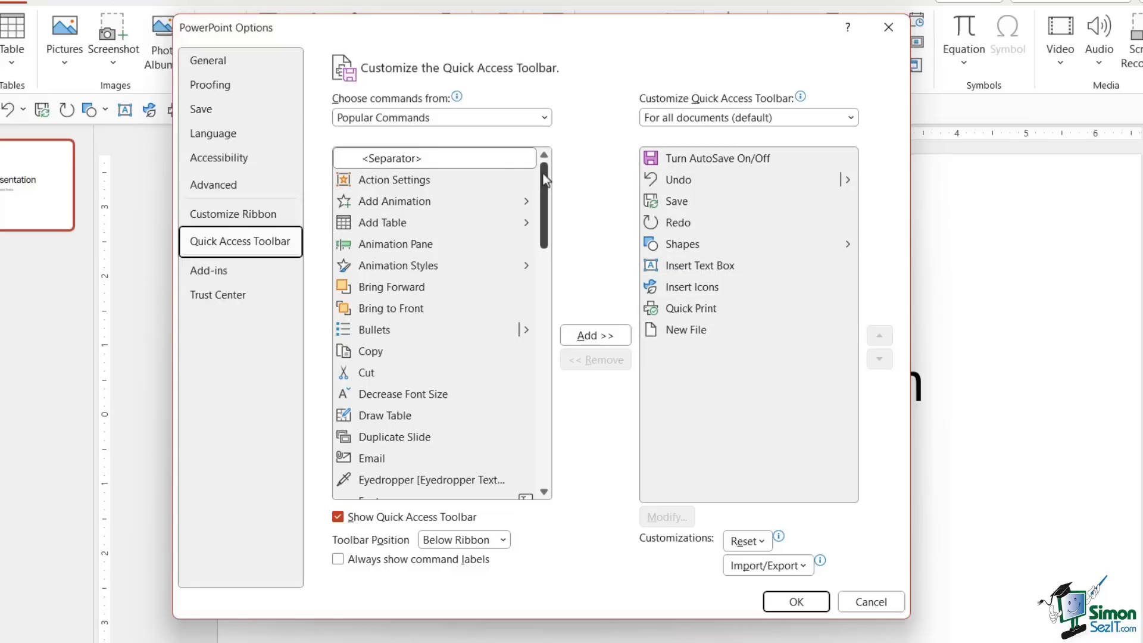
Look through the command categories available for the Quick Access Toolbar and list the File Tab commands.
mouse_move(544, 179)
left_mouse_down()
mouse_move(543, 234)
mouse_move(543, 179)
left_mouse_up()
left_click(544, 119)
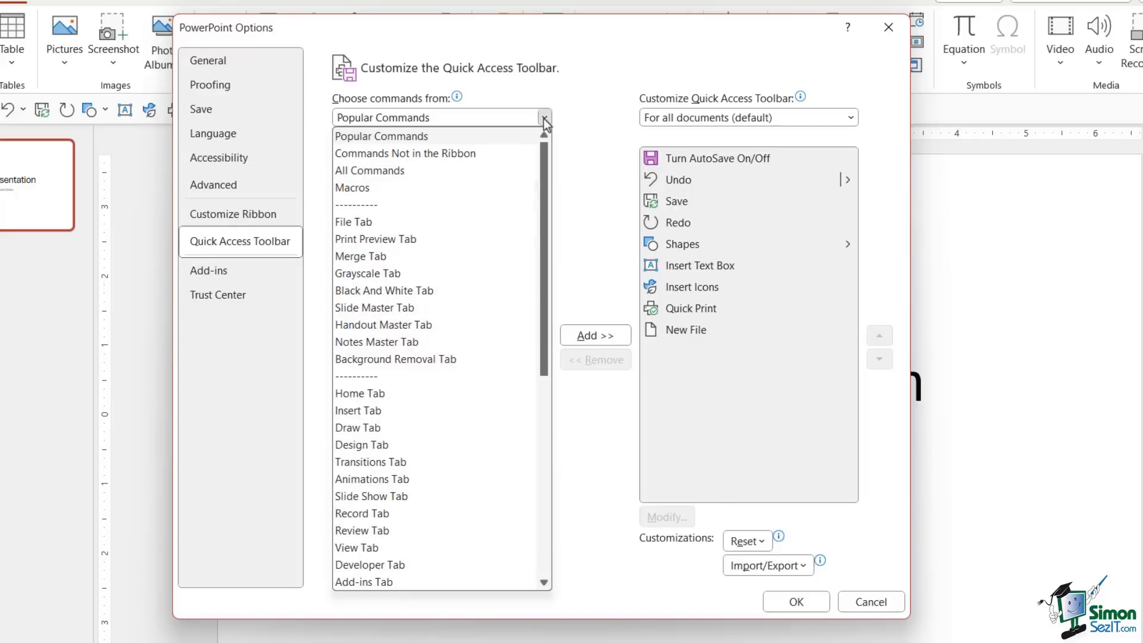
left_click(556, 97)
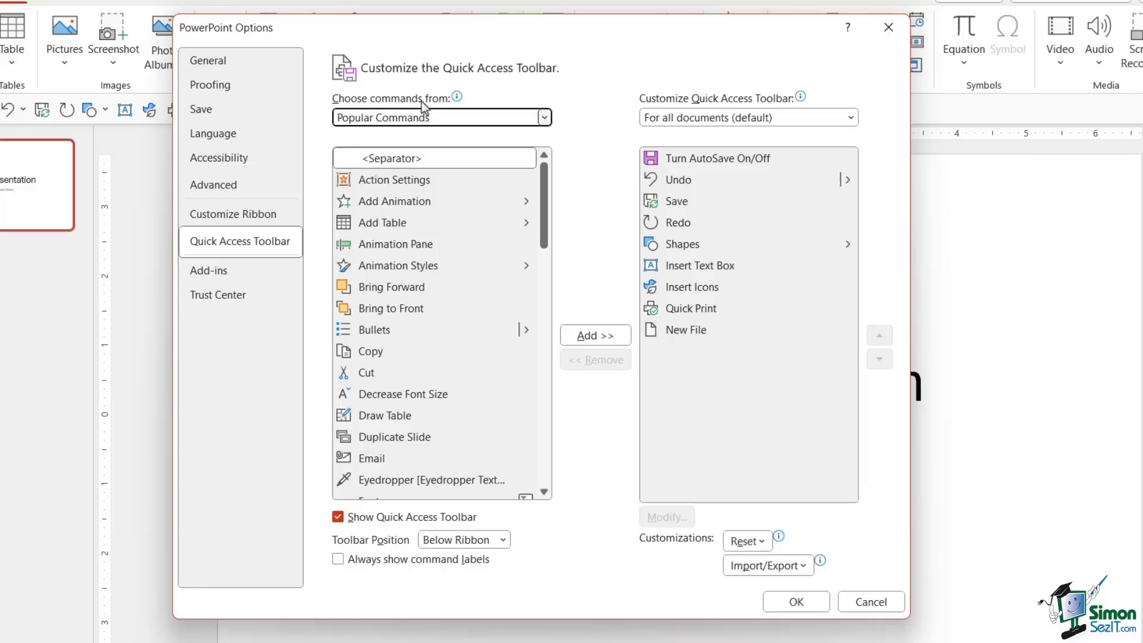
left_click(542, 119)
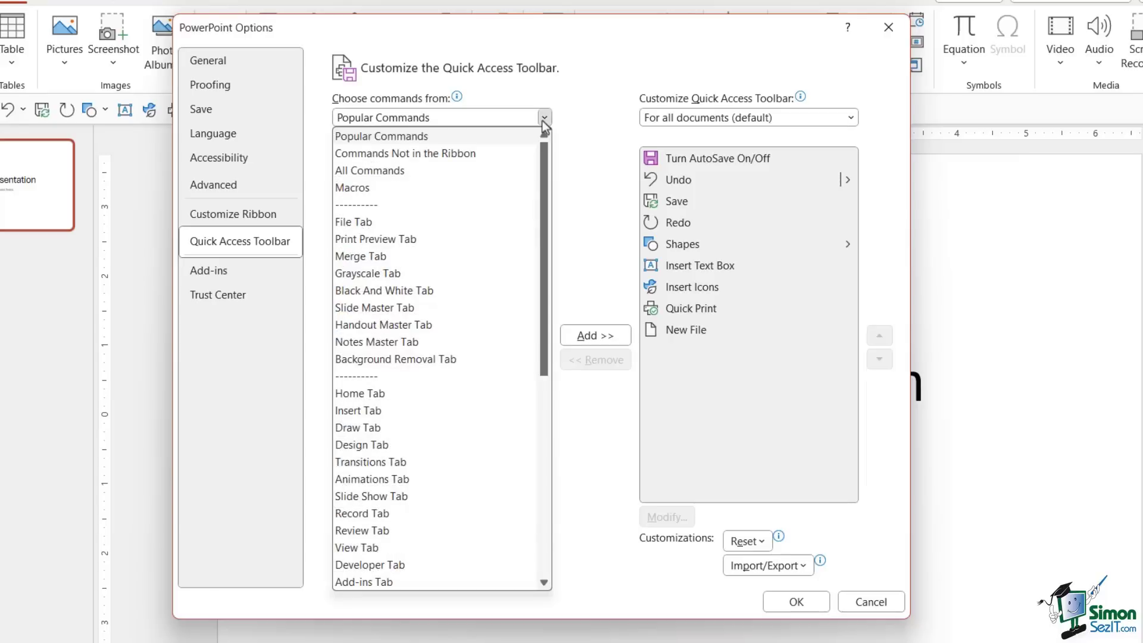
left_click(402, 221)
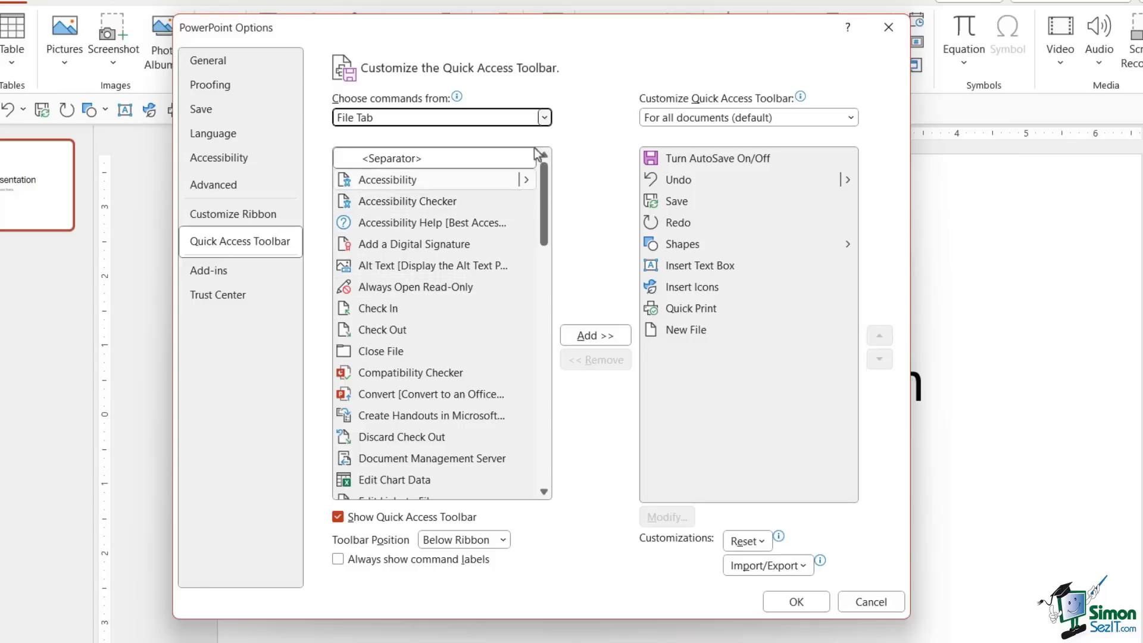
List All Commands and add the Add Section command to the Quick Access Toolbar.
left_click(544, 117)
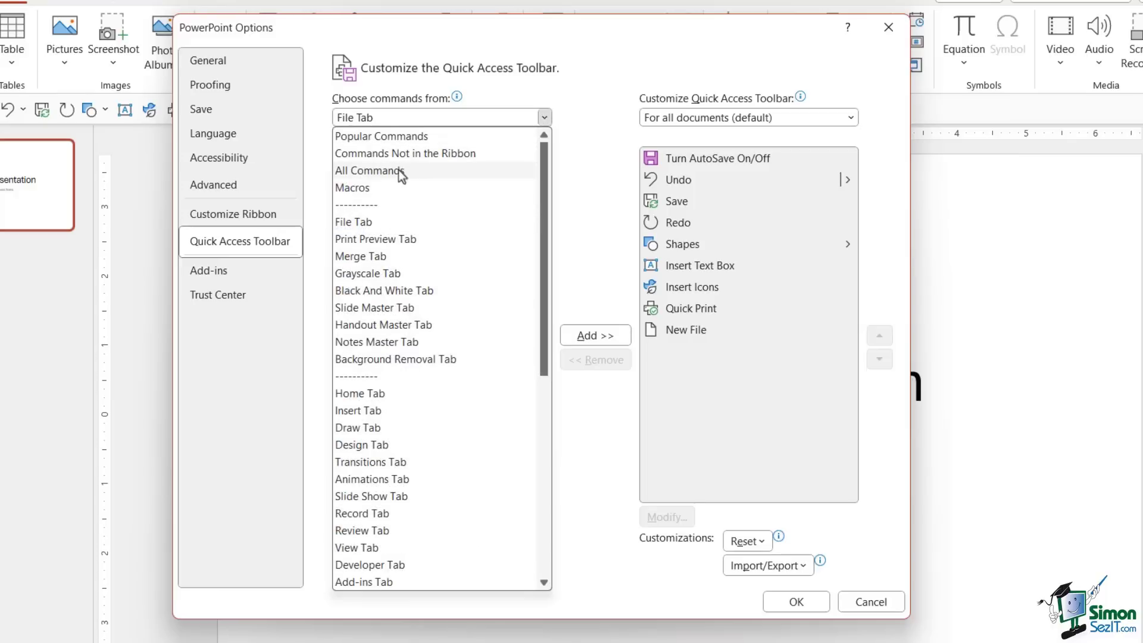
key("Escape")
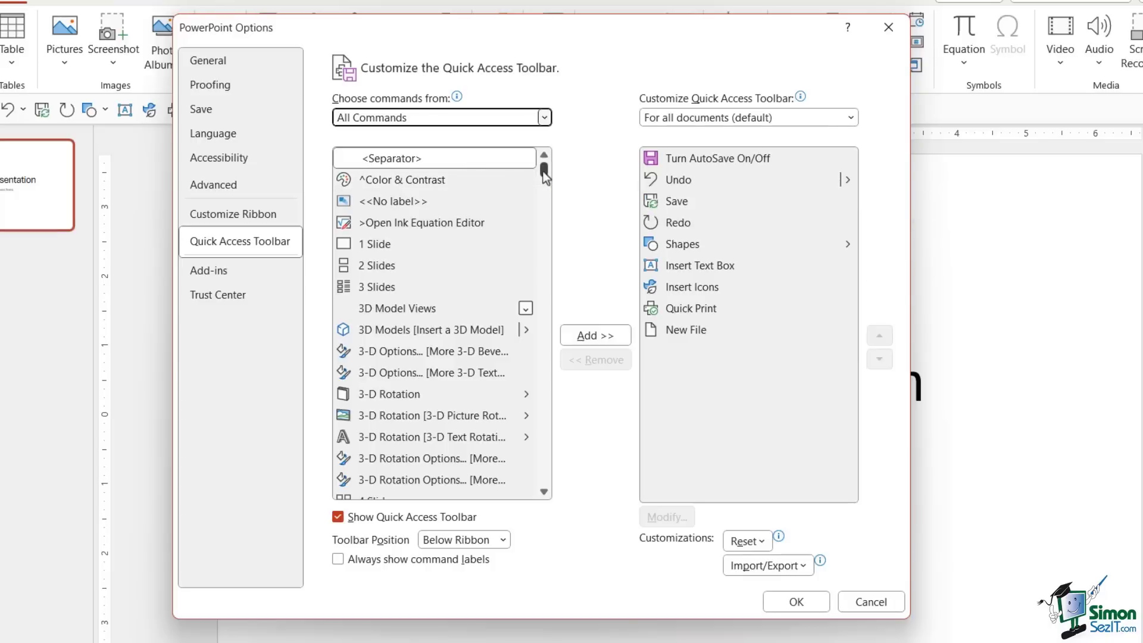
left_click_drag(542, 172, 543, 177)
scroll(426, 245, "down", 2)
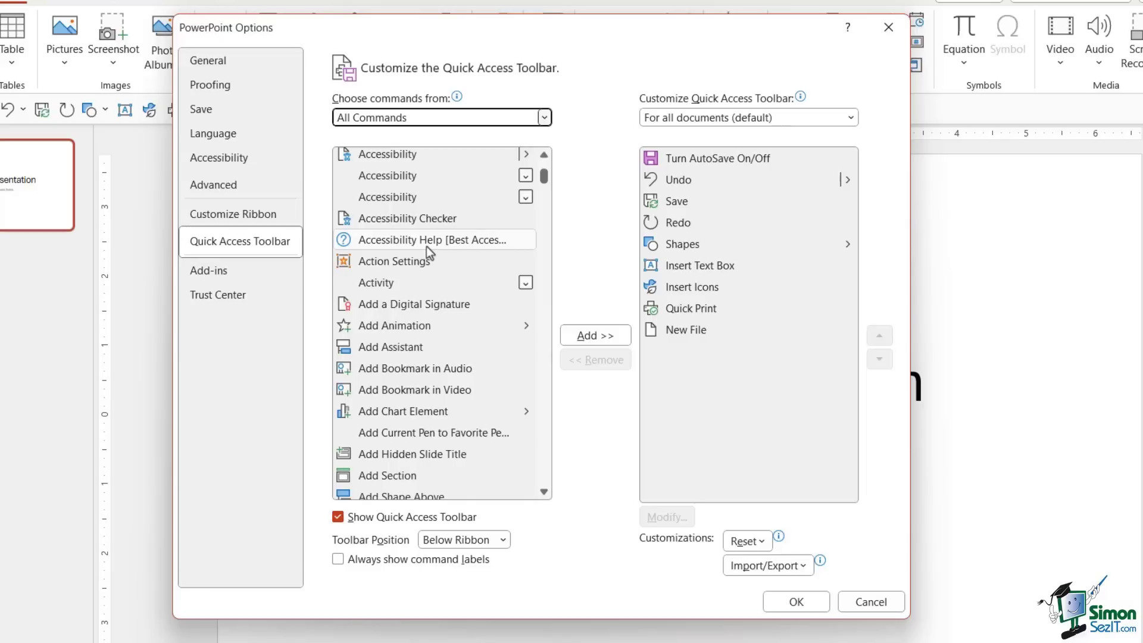
scroll(426, 245, "down", 1)
scroll(426, 245, "down", 2)
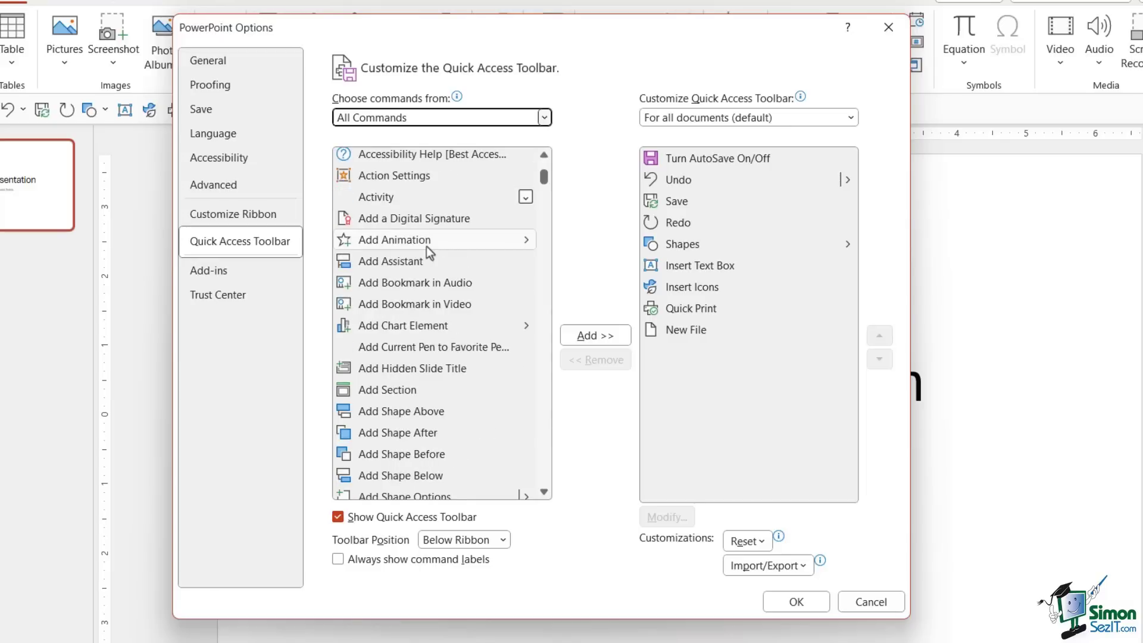
scroll(426, 245, "down", 2)
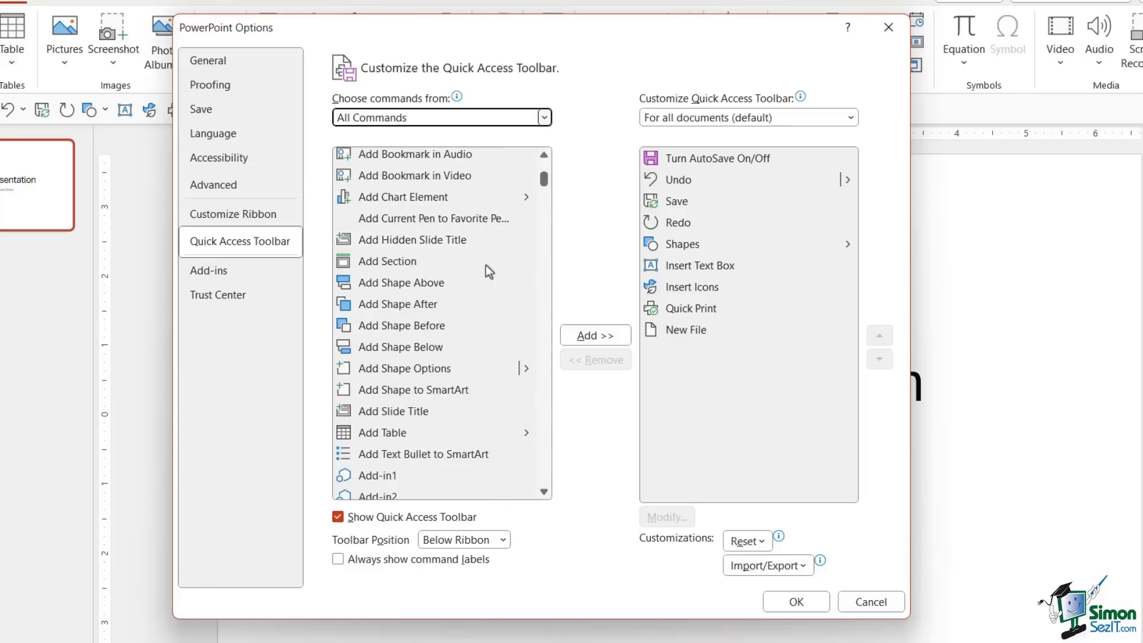
left_click(376, 263)
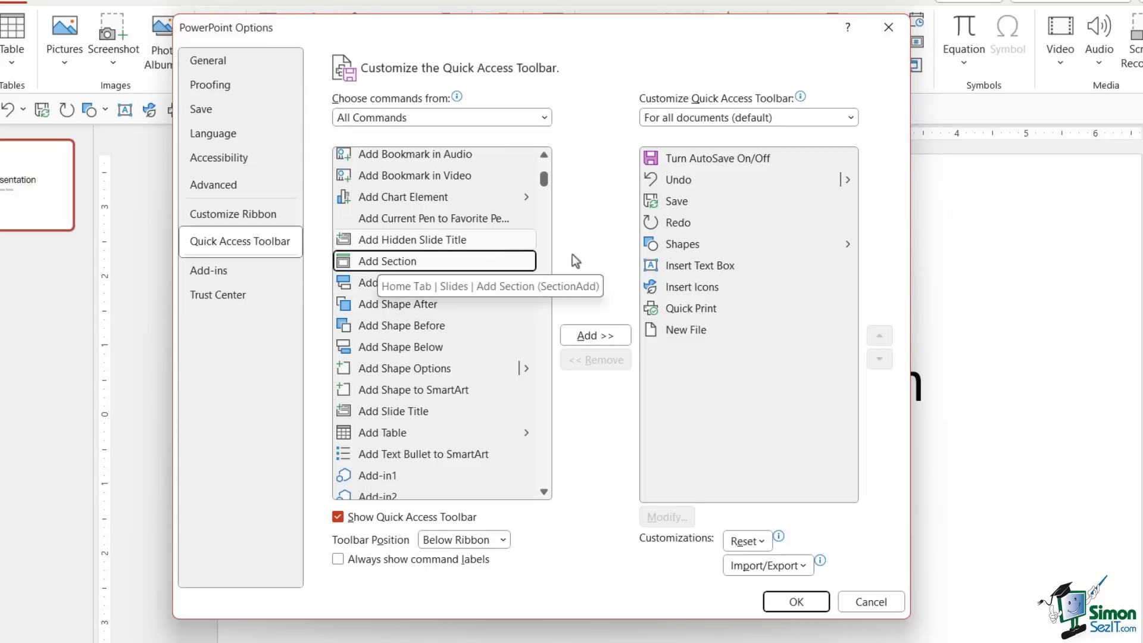
left_click(597, 337)
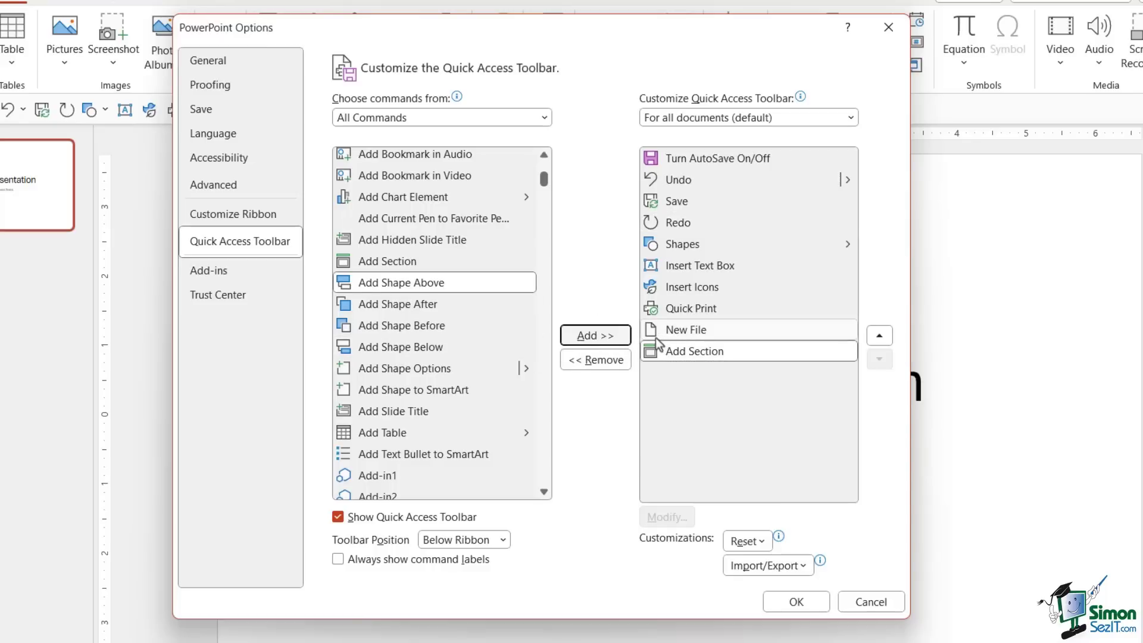
Remove Quick Print from the Quick Access Toolbar commands and move Redo up directly below Undo.
left_click(717, 308)
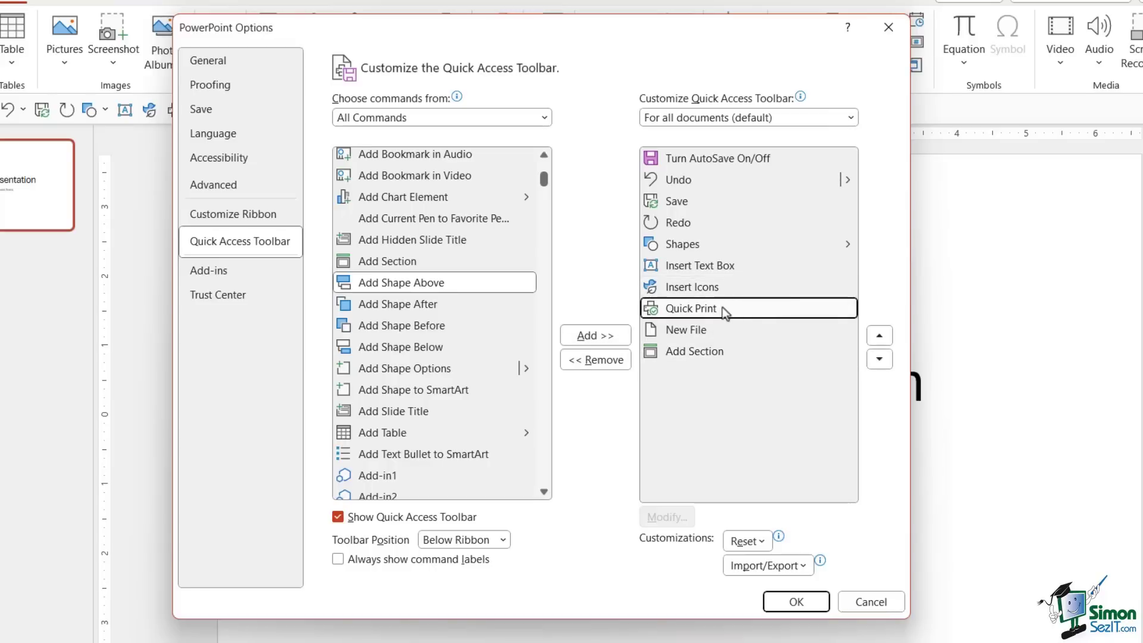
left_click(605, 359)
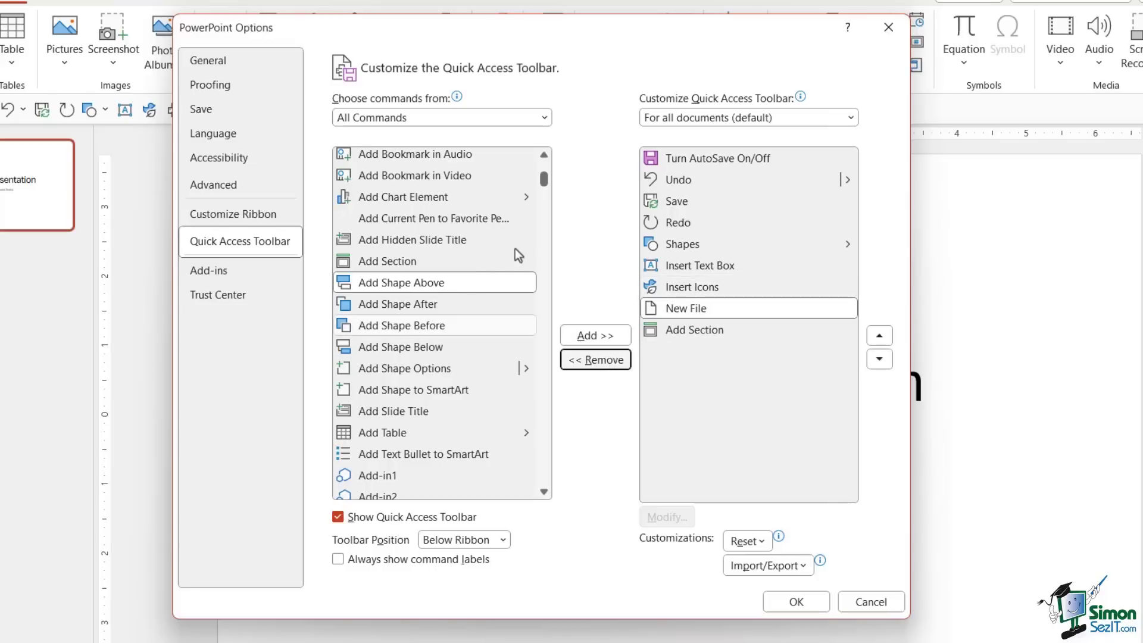
left_click(711, 332)
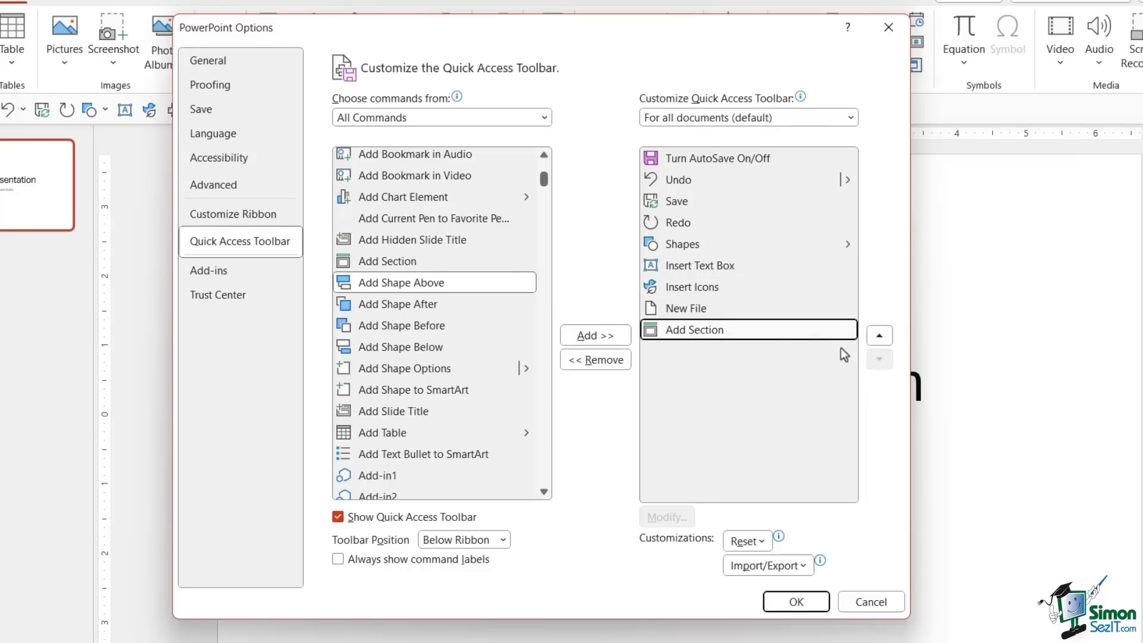
left_click(677, 222)
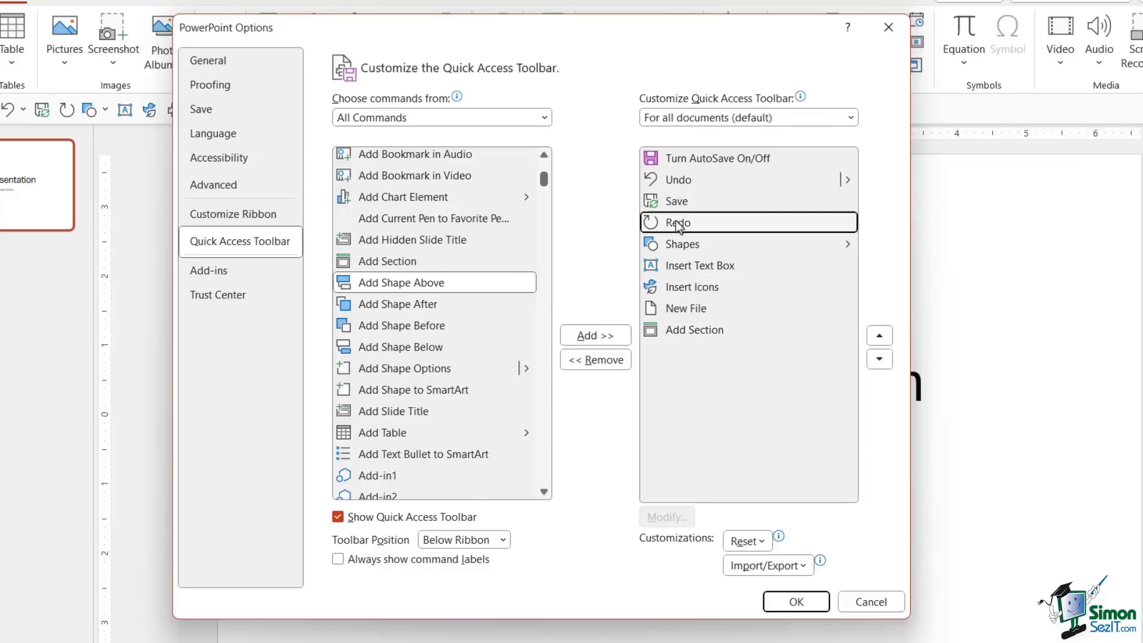
left_click(881, 337)
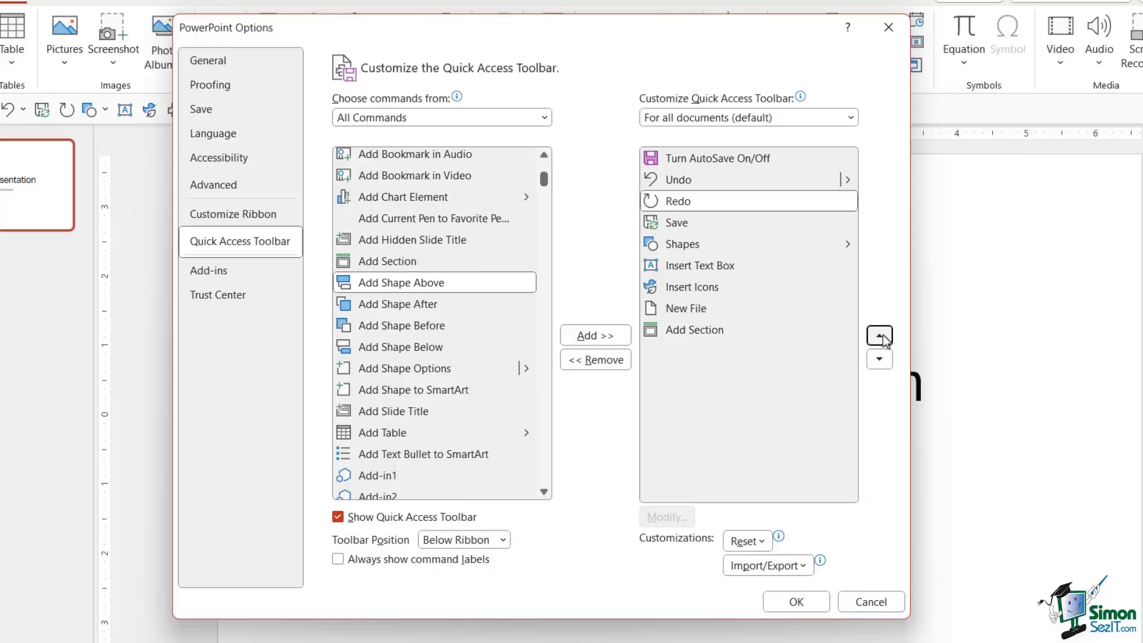
Move Add Section up the Quick Access Toolbar command order so it sits directly below Redo.
left_click(694, 330)
left_click(879, 337)
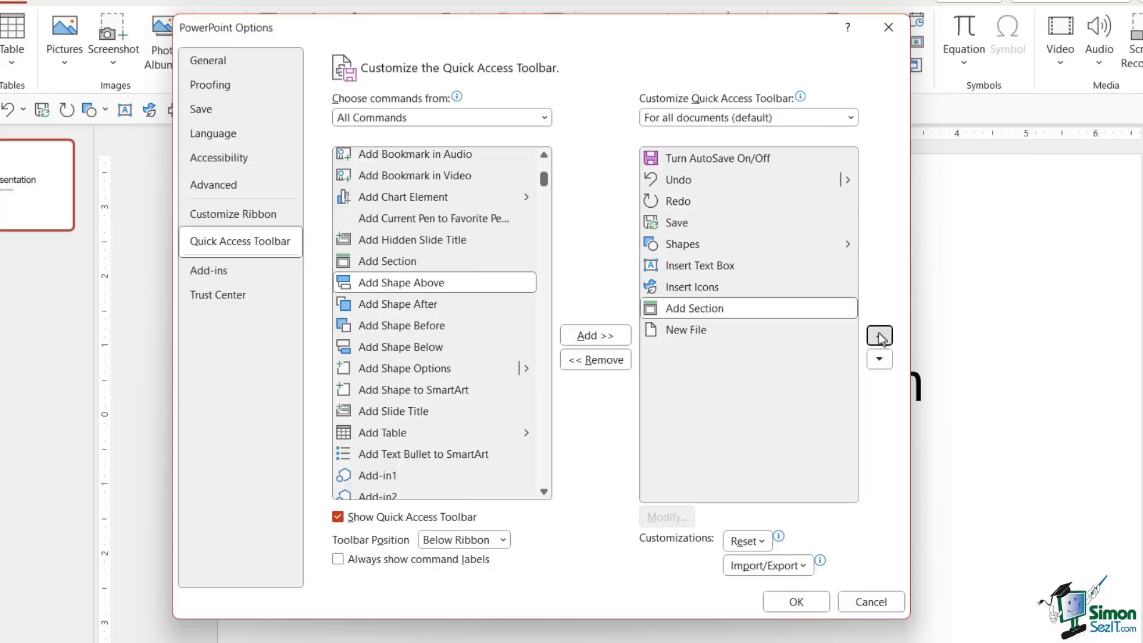
left_click(880, 337)
left_click(879, 337)
left_click(879, 337)
left_click(880, 336)
left_click(879, 337)
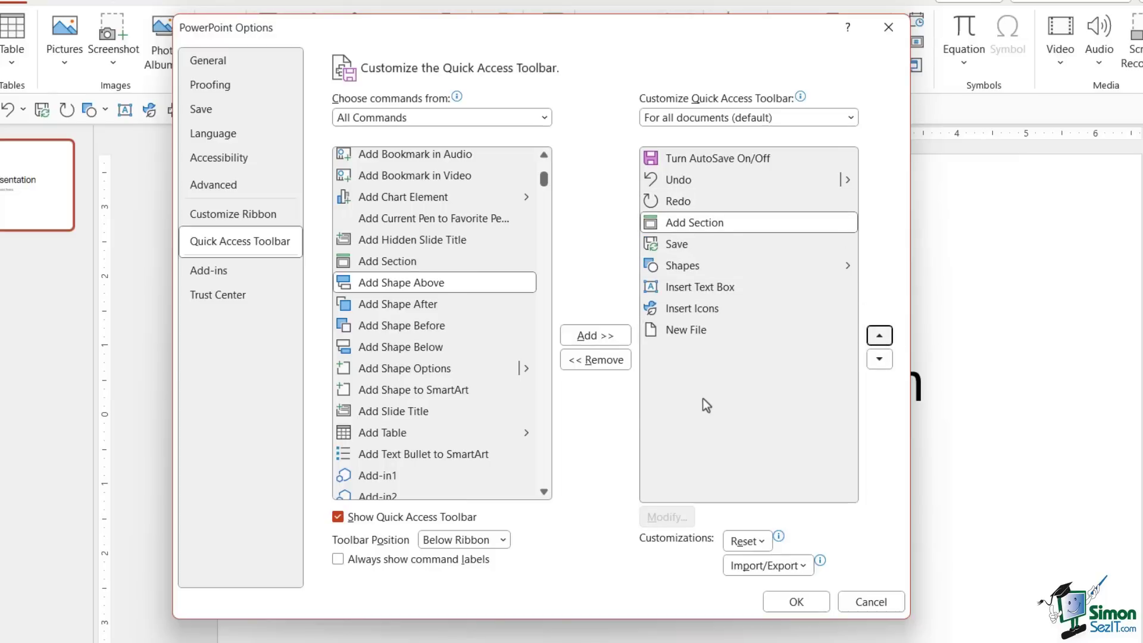
Move Shapes down the Quick Access Toolbar command order so it sits directly below Insert Icons.
left_click(682, 265)
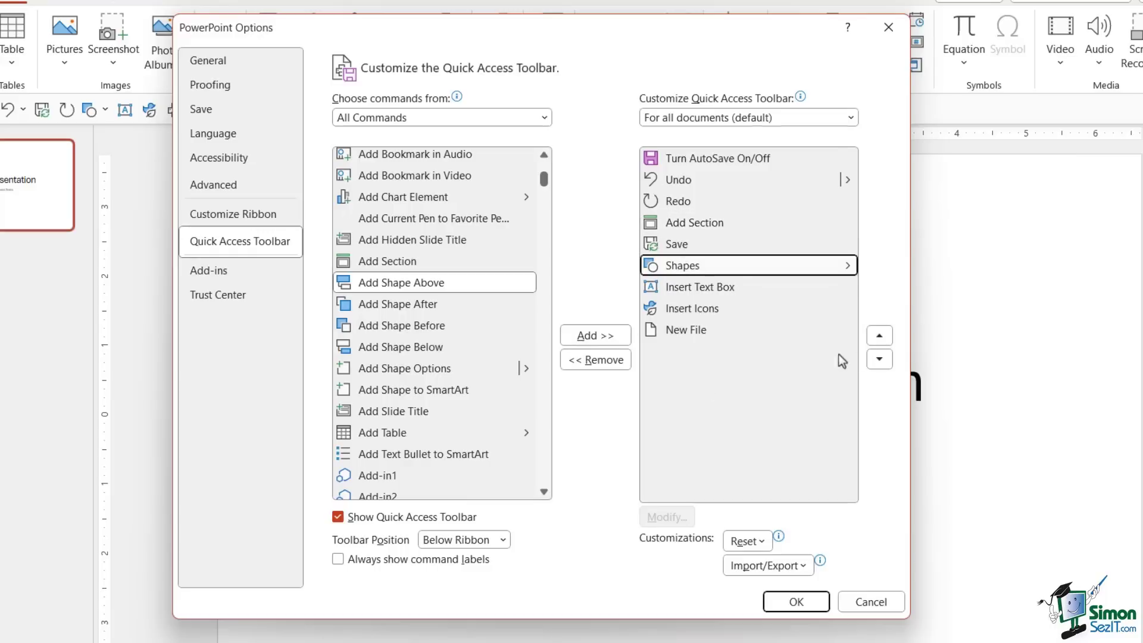
left_click(879, 359)
left_click(880, 359)
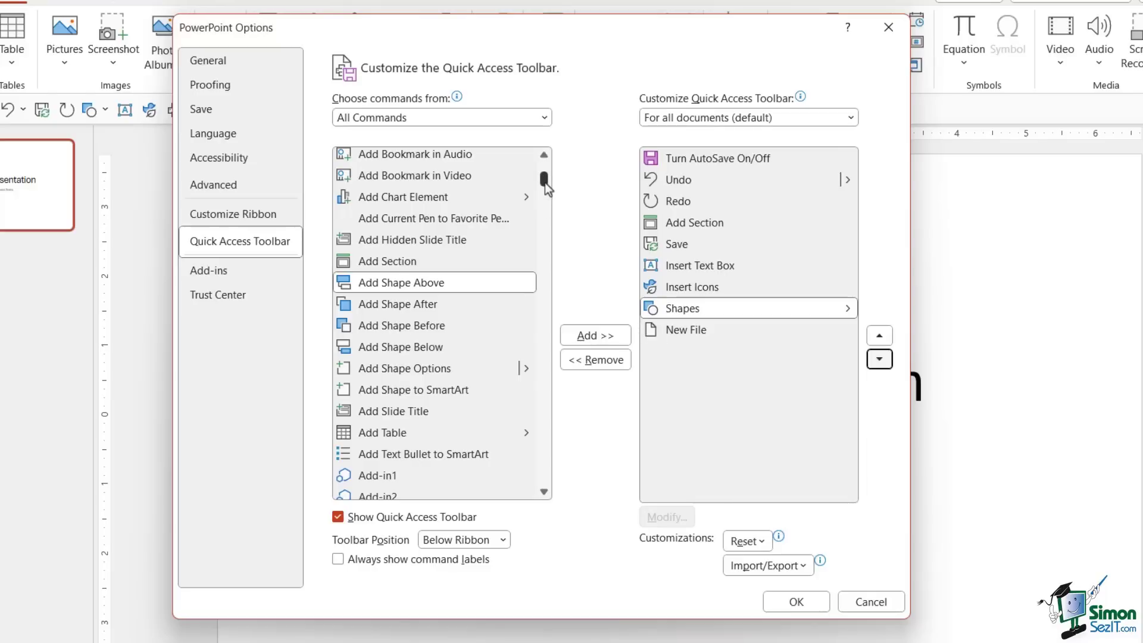
Add two separators from Popular Commands to the Quick Access Toolbar, directly below Shapes.
left_click_drag(544, 182, 544, 159)
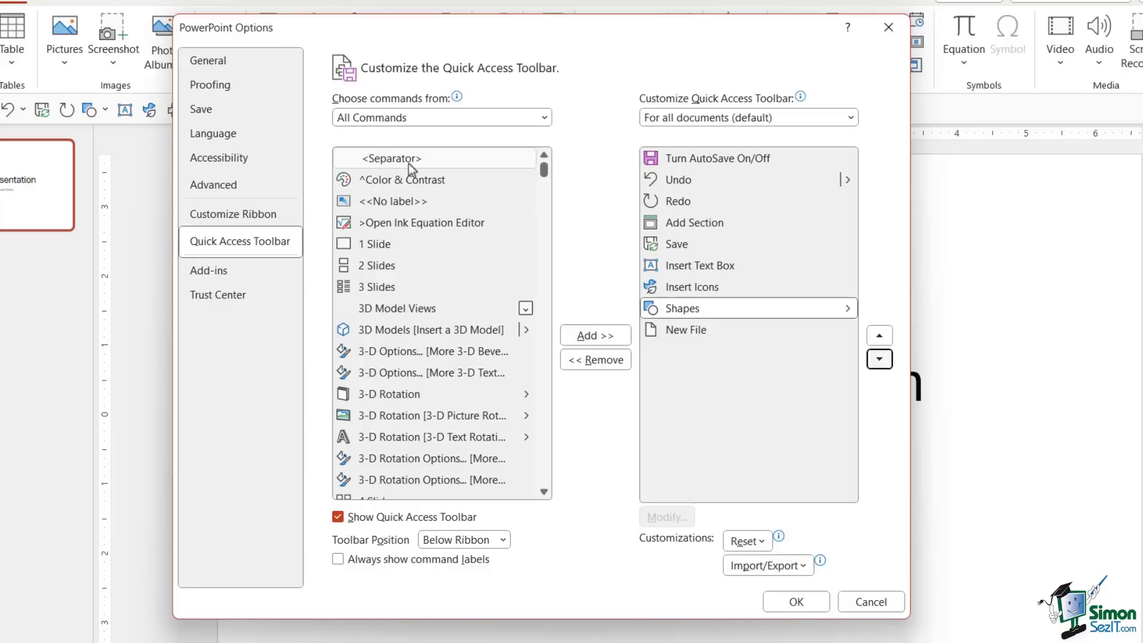
left_click(371, 159)
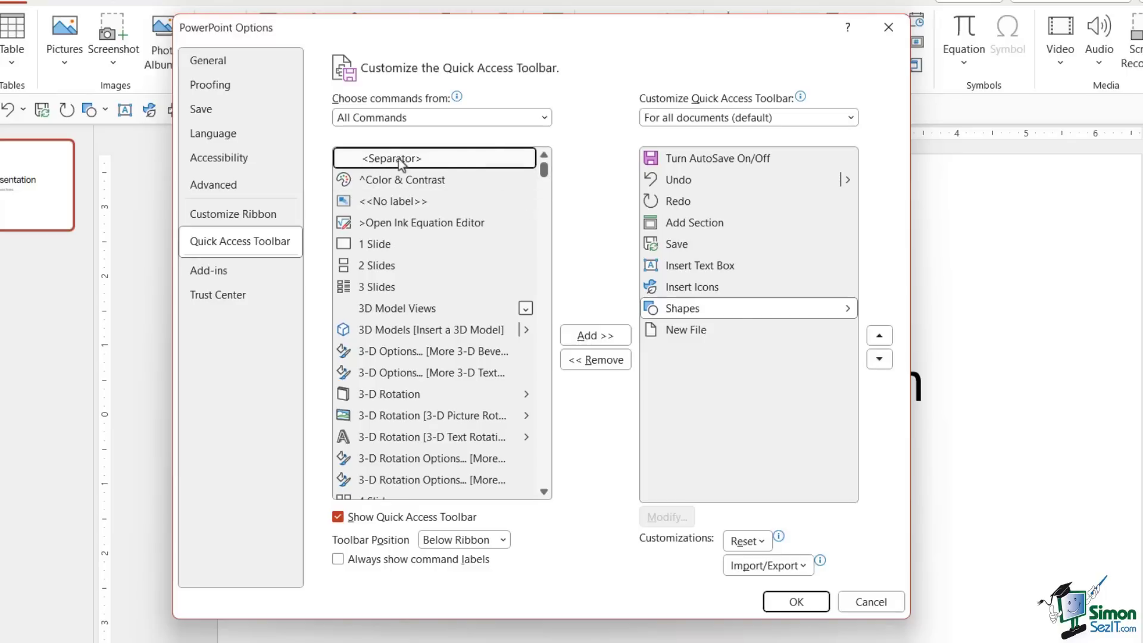
left_click(544, 120)
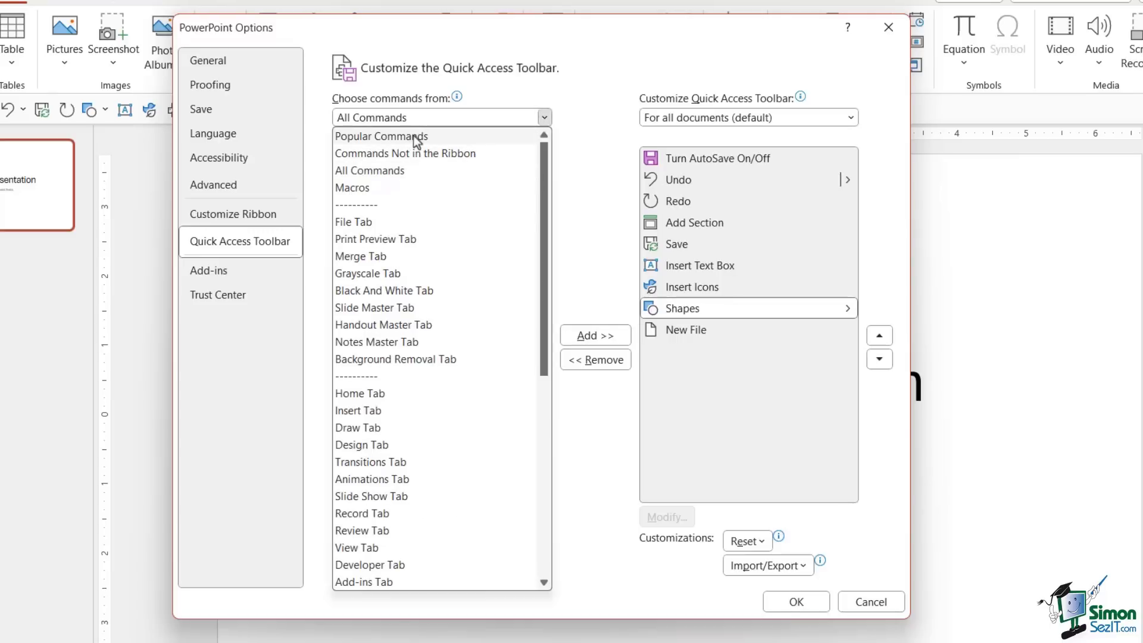
left_click(394, 136)
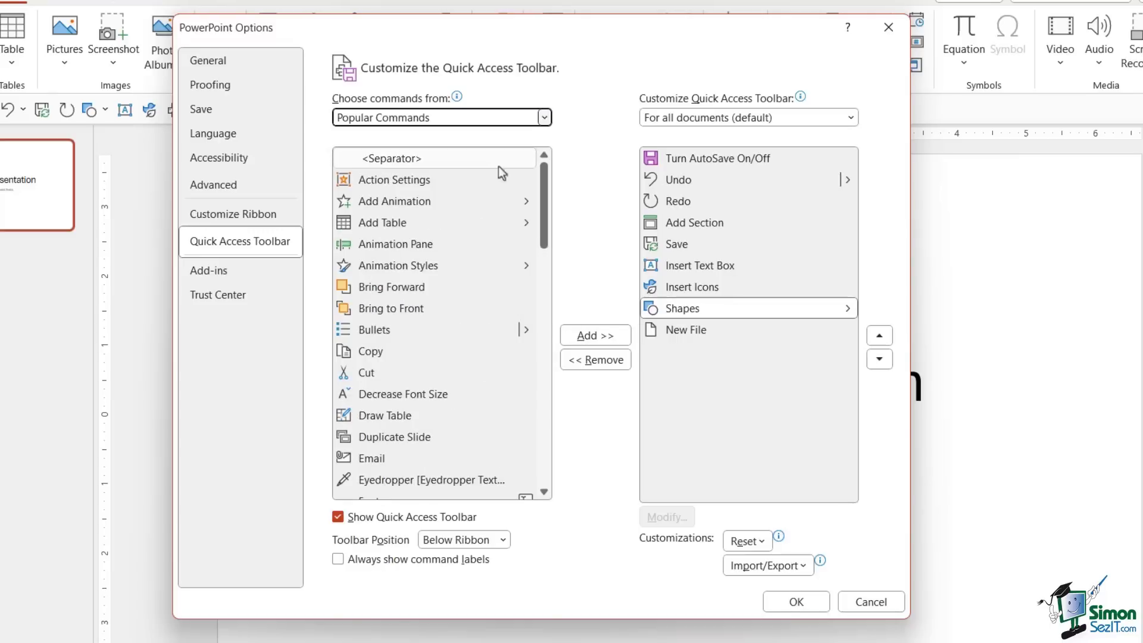
left_click(403, 160)
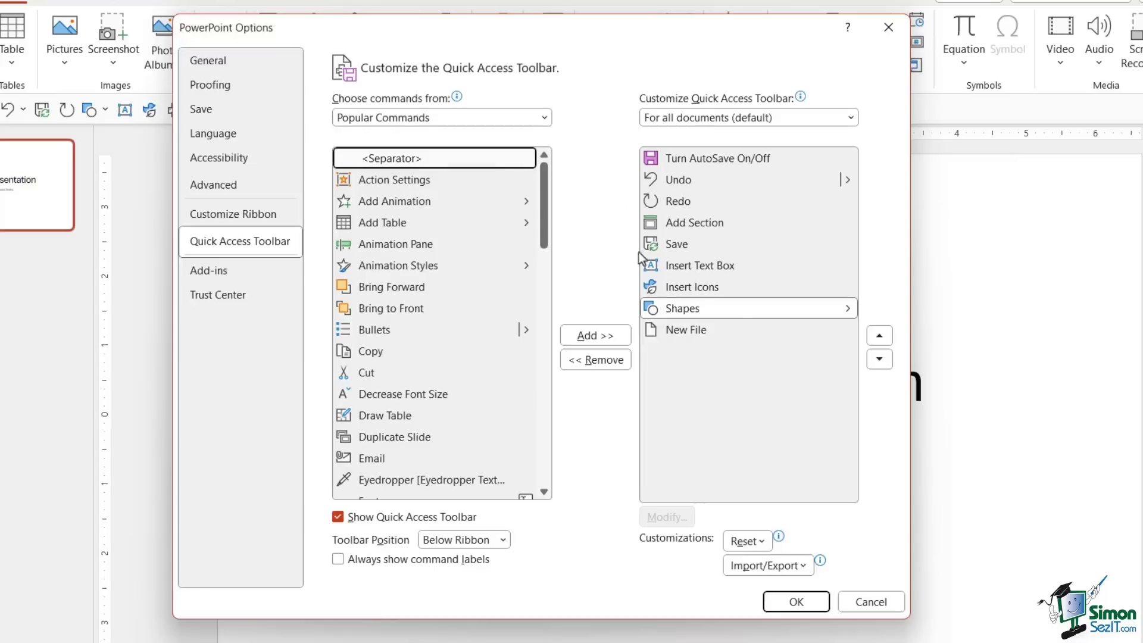
left_click(614, 338)
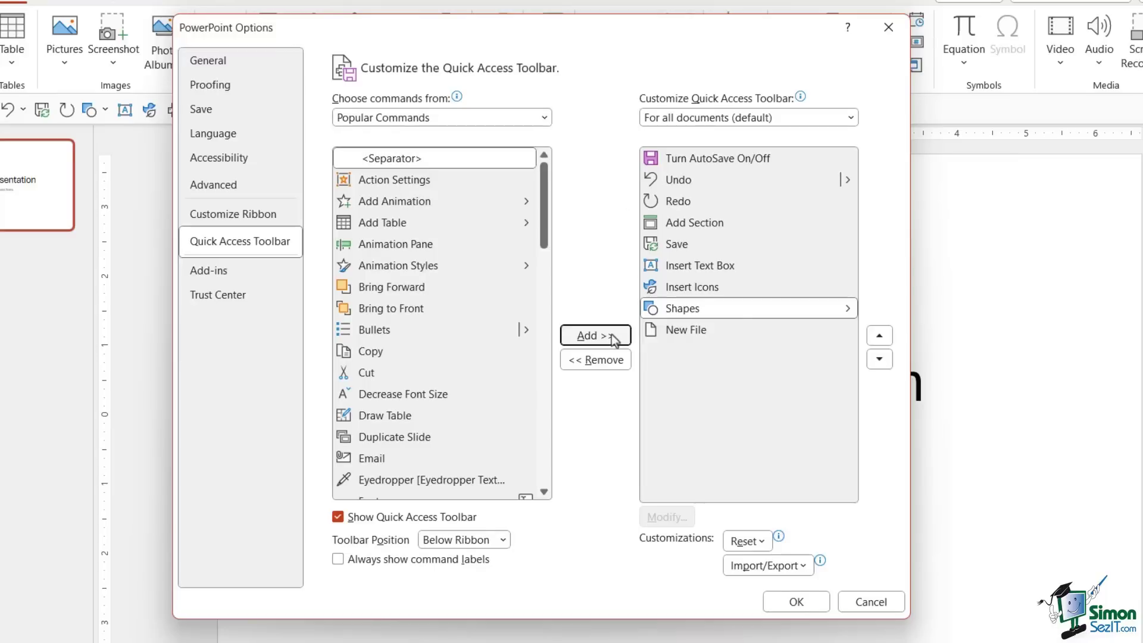
left_click(616, 338)
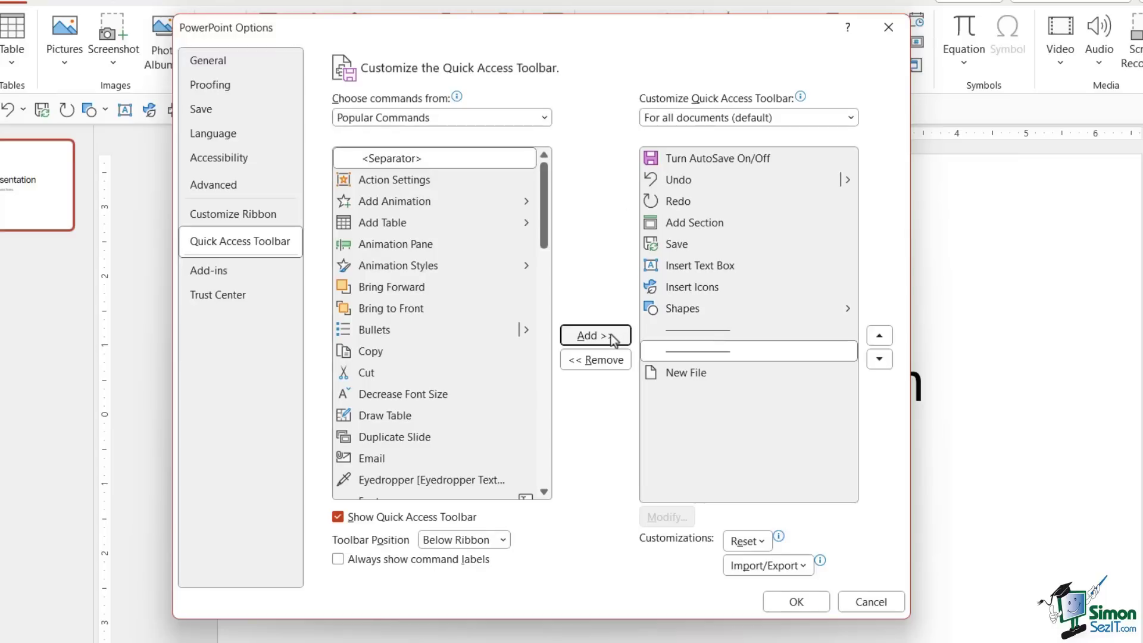
Move the first separator up so it sits between Redo and Add Section.
left_click(694, 334)
left_click(879, 337)
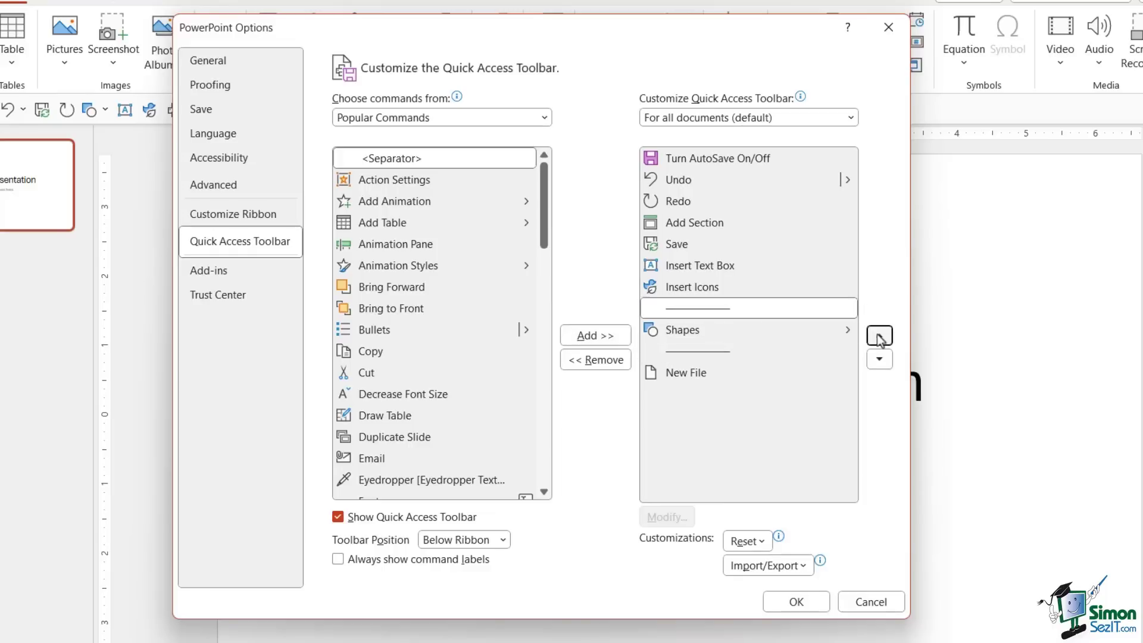
left_click(879, 336)
left_click(879, 336)
left_click(879, 336)
left_click(879, 336)
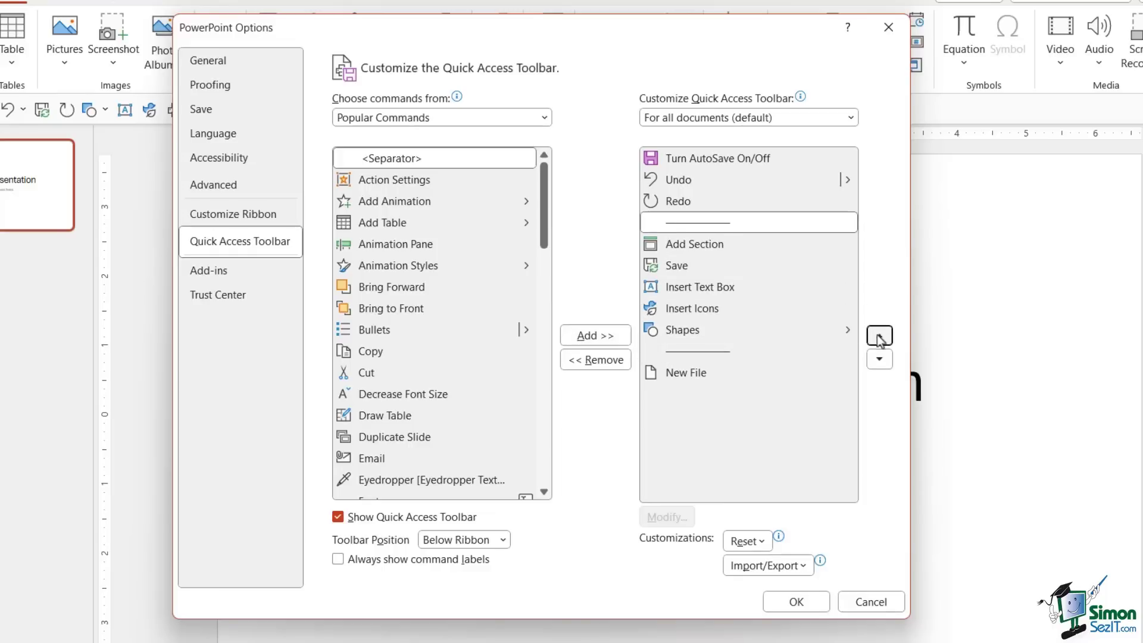
Move the second separator up so it sits between Save and Insert Text Box.
left_click(694, 351)
left_click(879, 337)
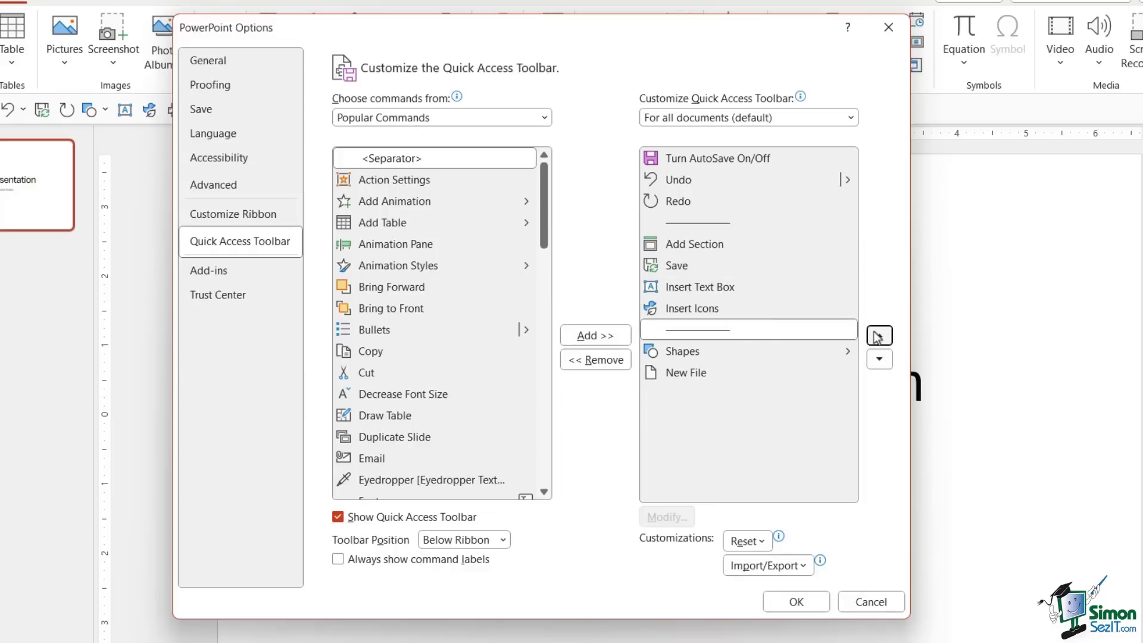
left_click(879, 337)
left_click(879, 336)
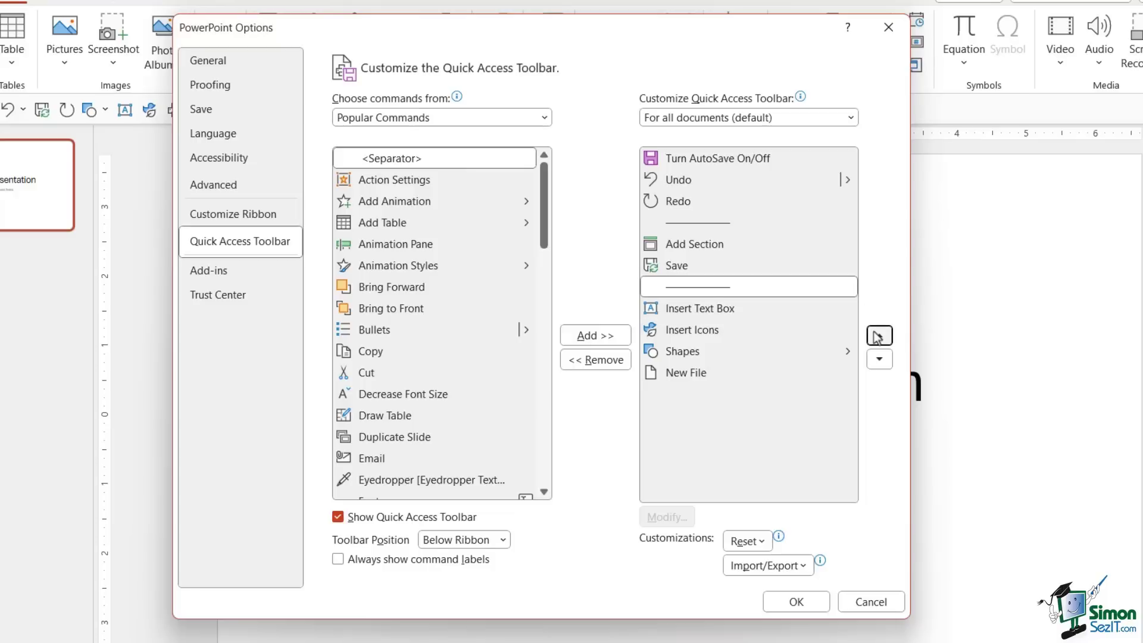
Move New File up directly below Save and apply the Quick Access Toolbar customizations.
left_click(788, 373)
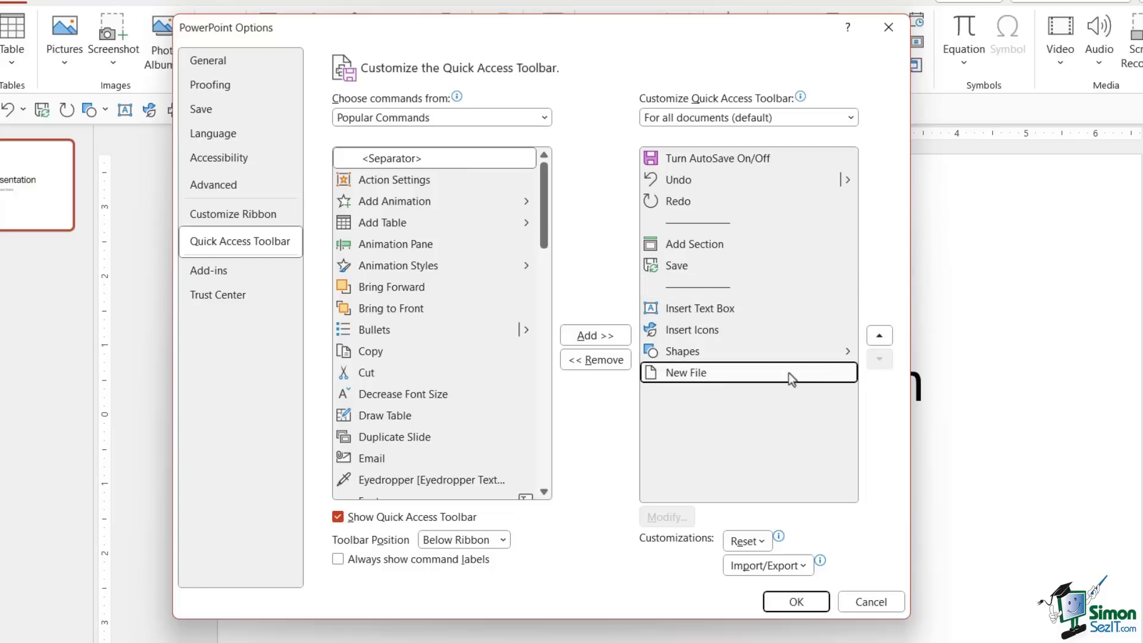
left_click(879, 336)
left_click(879, 336)
left_click(879, 336)
left_click(879, 336)
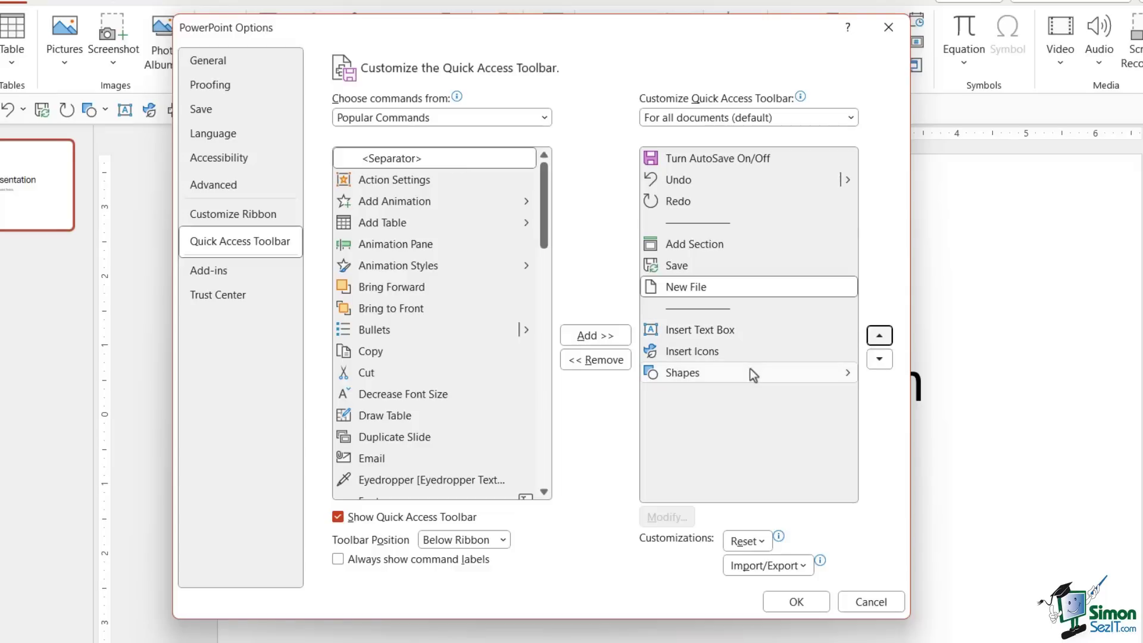
left_click(795, 601)
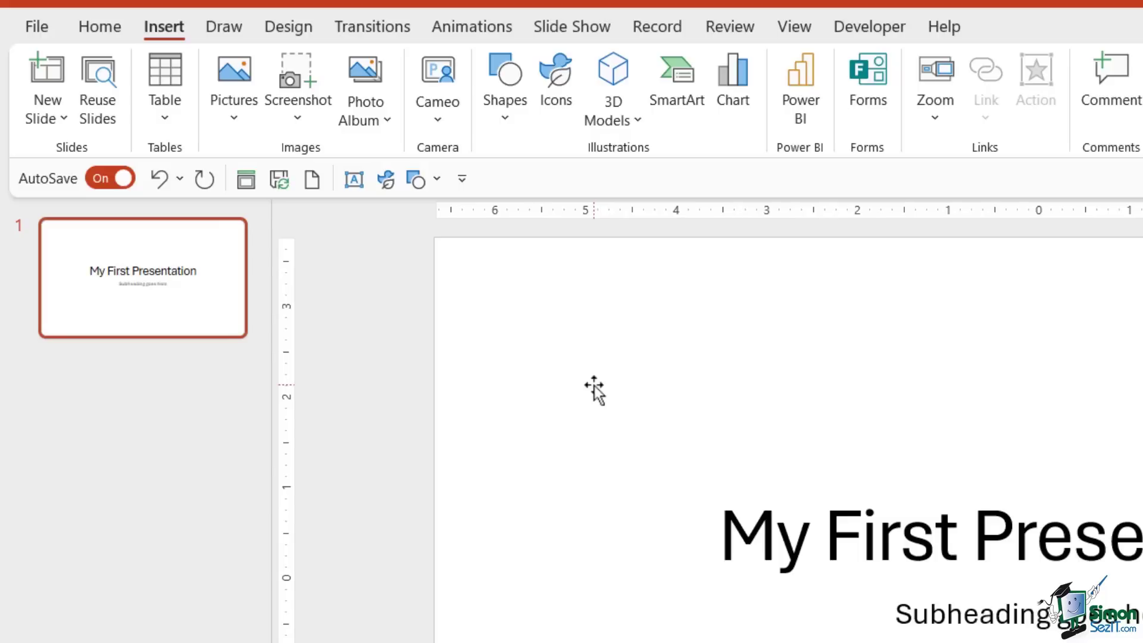
Remove New File directly from the Quick Access Toolbar and leave nothing selected on the slide.
right_click(312, 190)
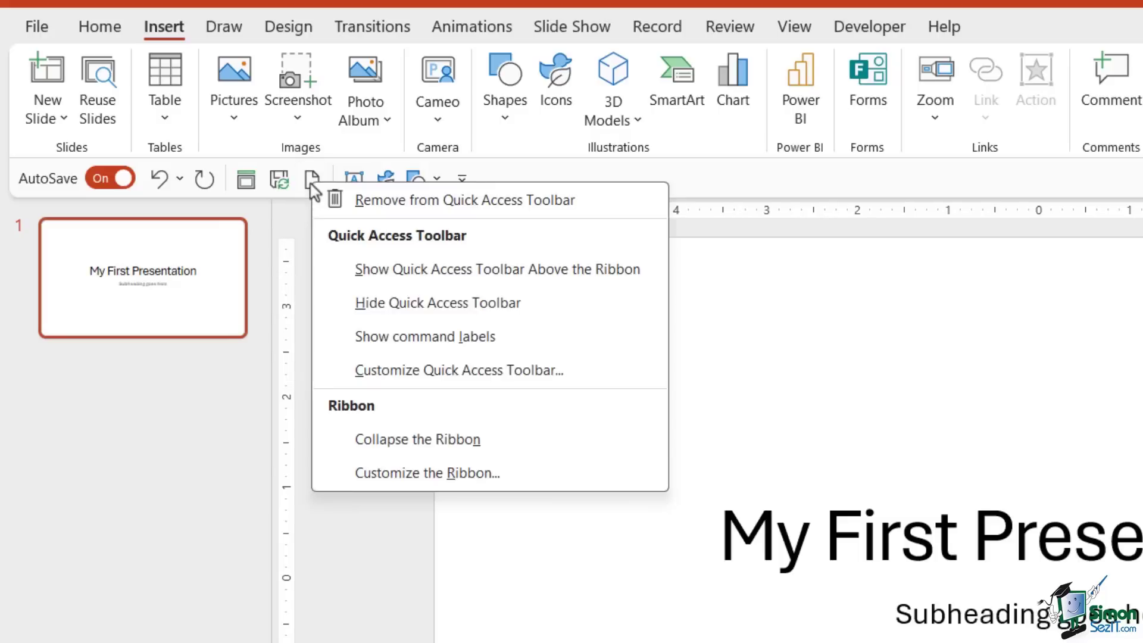
left_click(432, 202)
left_click(724, 342)
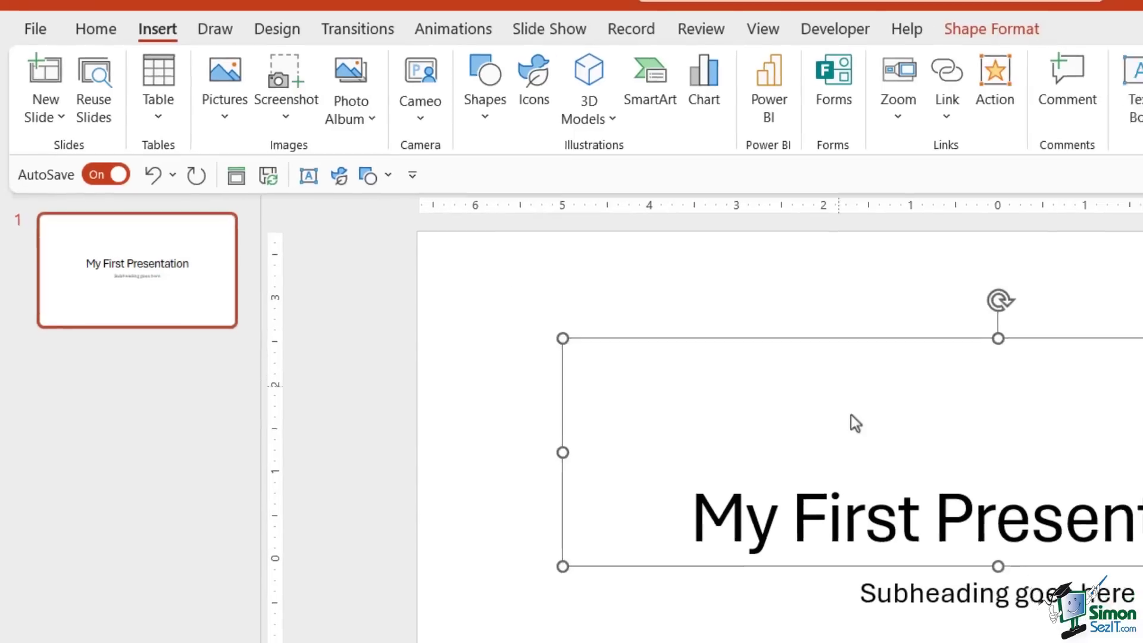
left_click(886, 279)
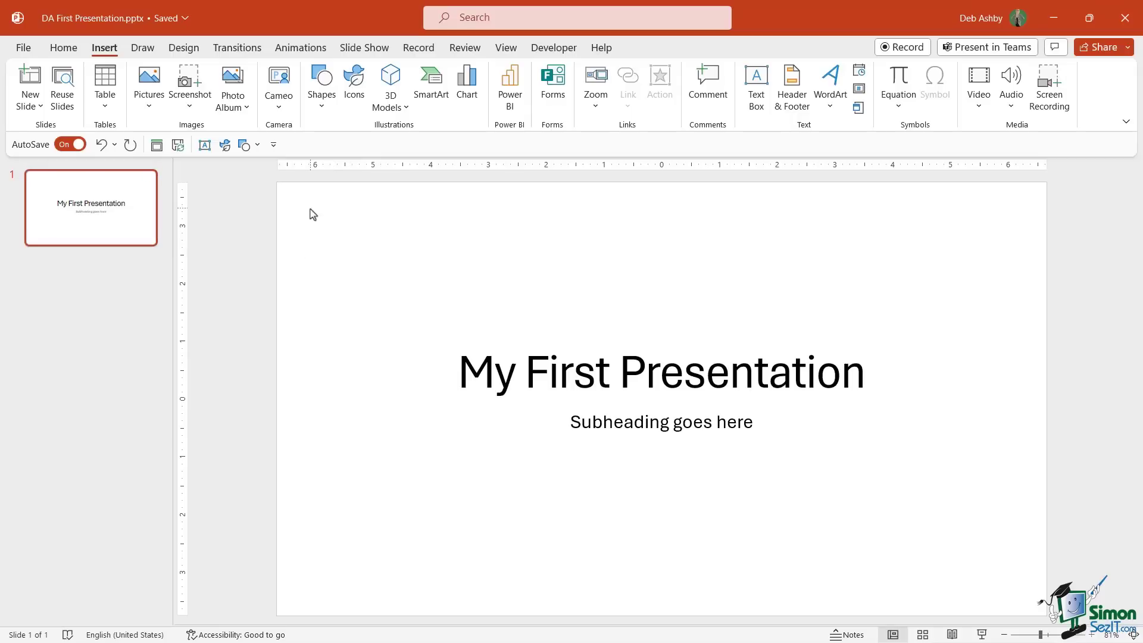
Show the Quick Access Toolbar above the ribbon.
left_click(274, 144)
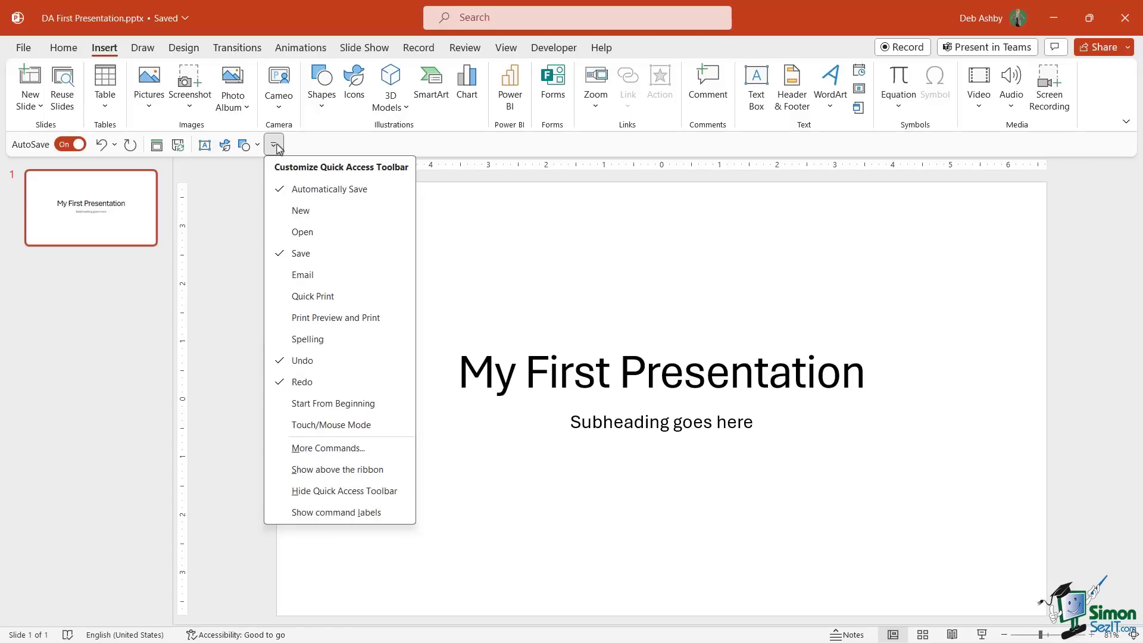
left_click(377, 470)
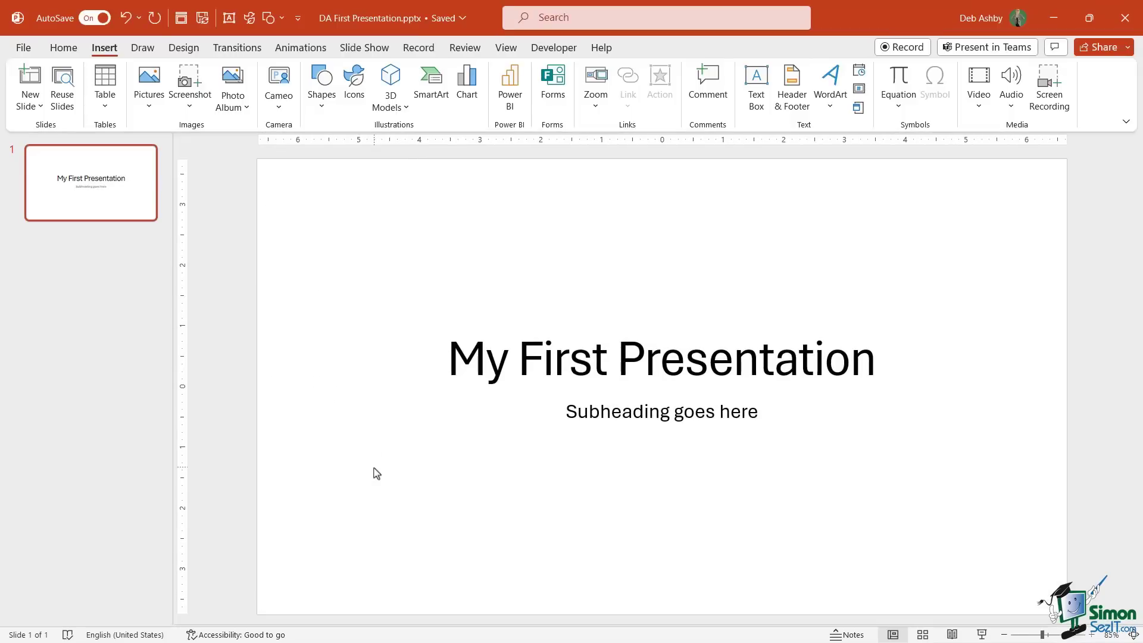
Open the Quick Access Toolbar's customization options.
left_click(296, 20)
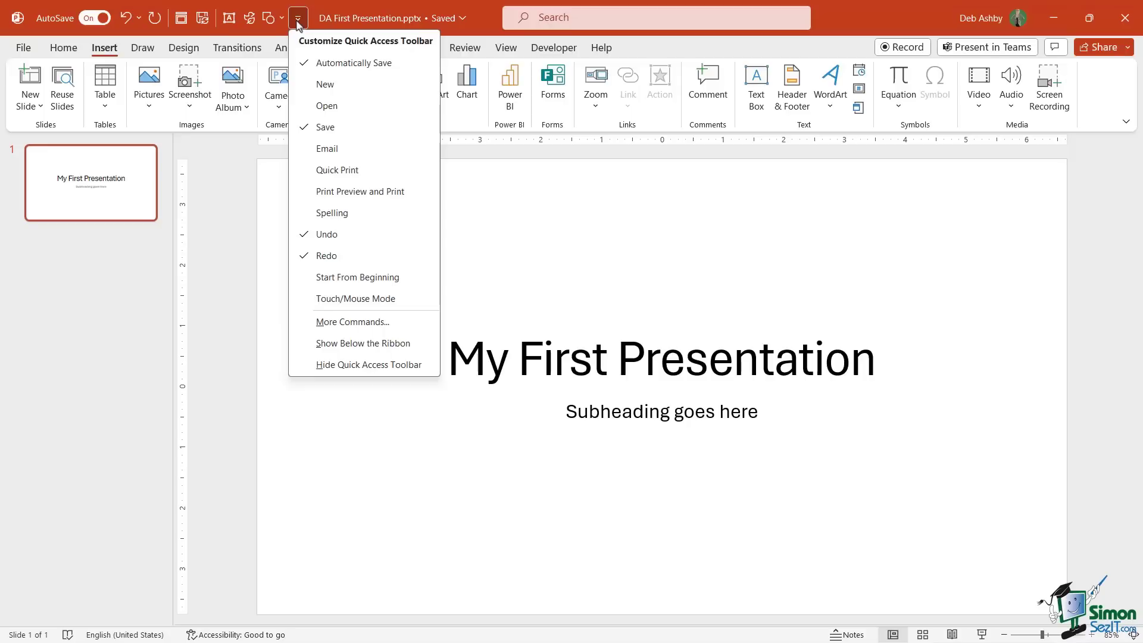